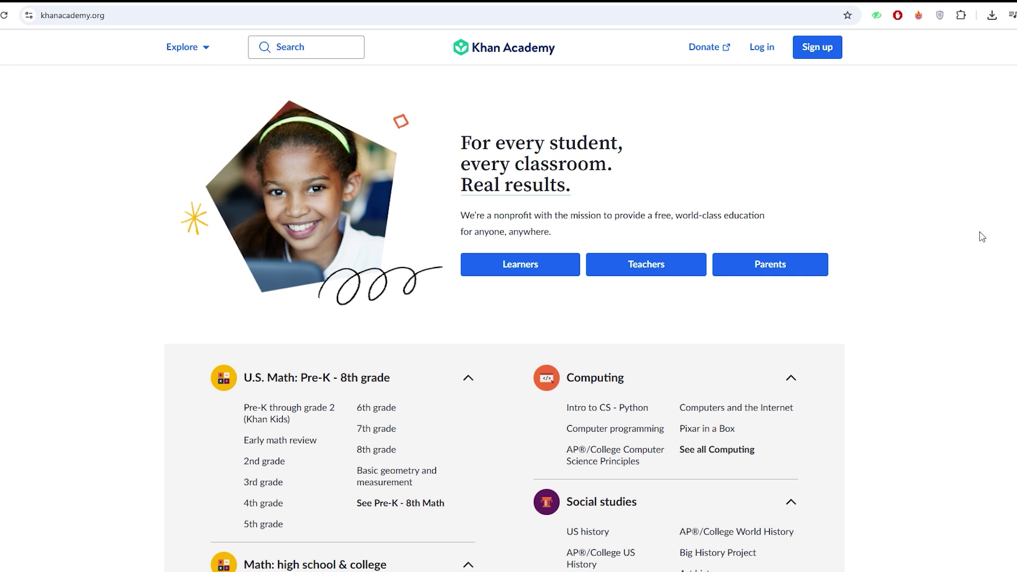
- Sign up for a teacher account using Google
{"action": "left_click", "coordinate": [816, 46]}
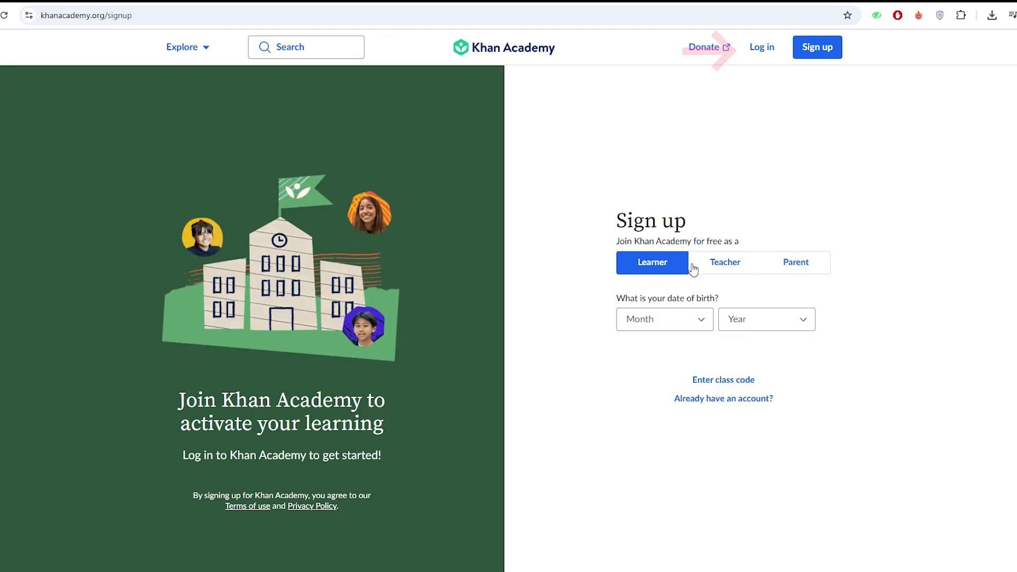
{"action": "left_click", "coordinate": [735, 266]}
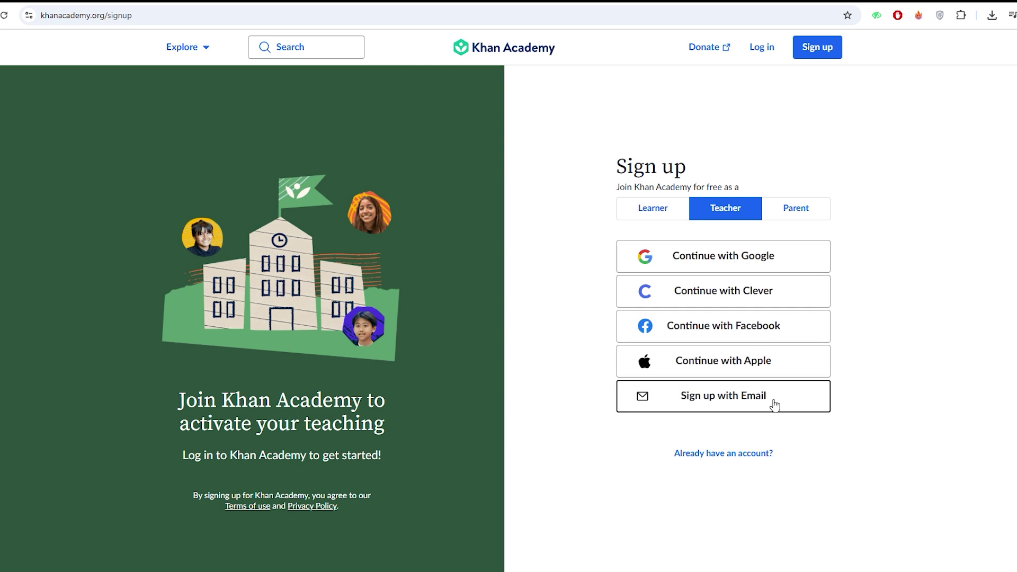
{"action": "left_click", "coordinate": [768, 259]}
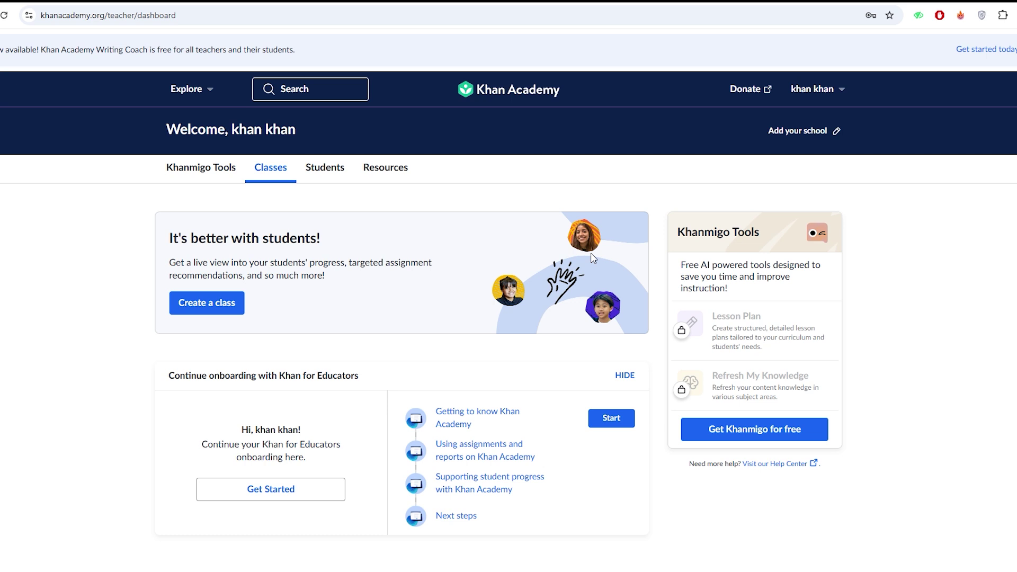
- Create a class named "1st class" and add the Grade 6 Math course to it
{"action": "left_click", "coordinate": [222, 303]}
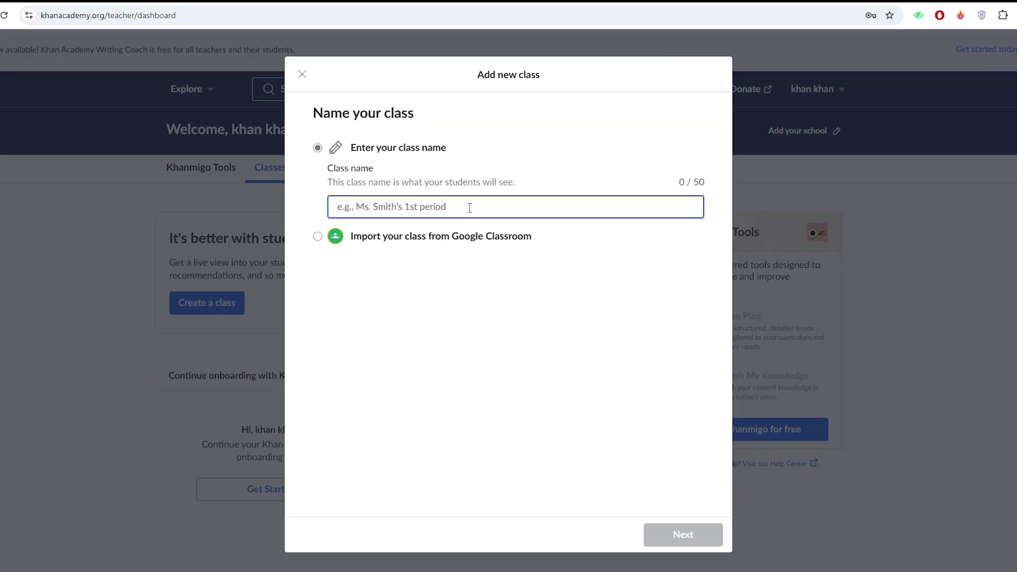
{"action": "type", "text": "1st class"}
{"action": "key", "text": "Return"}
{"action": "left_click", "coordinate": [314, 247]}
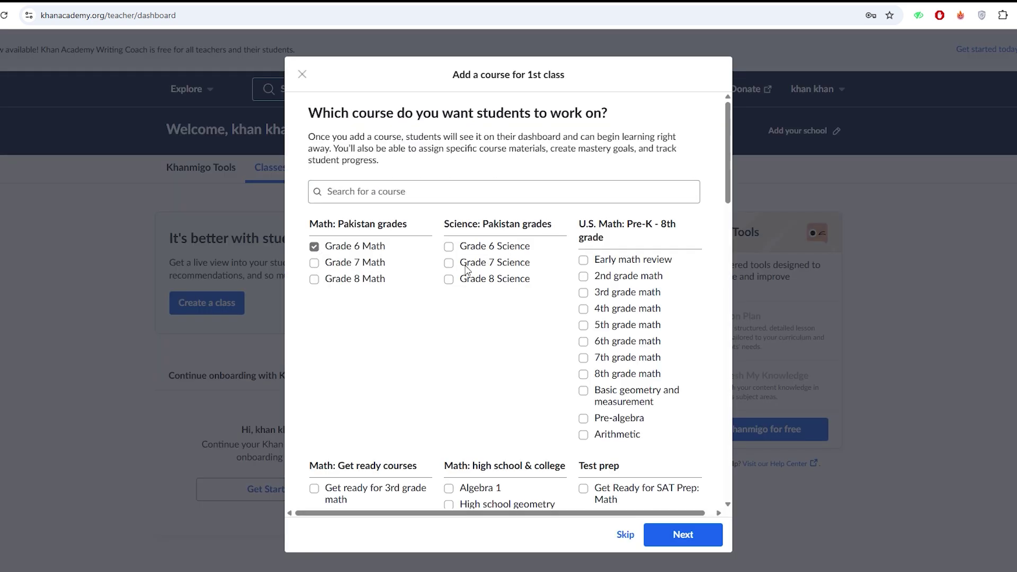
{"action": "left_click", "coordinate": [682, 546]}
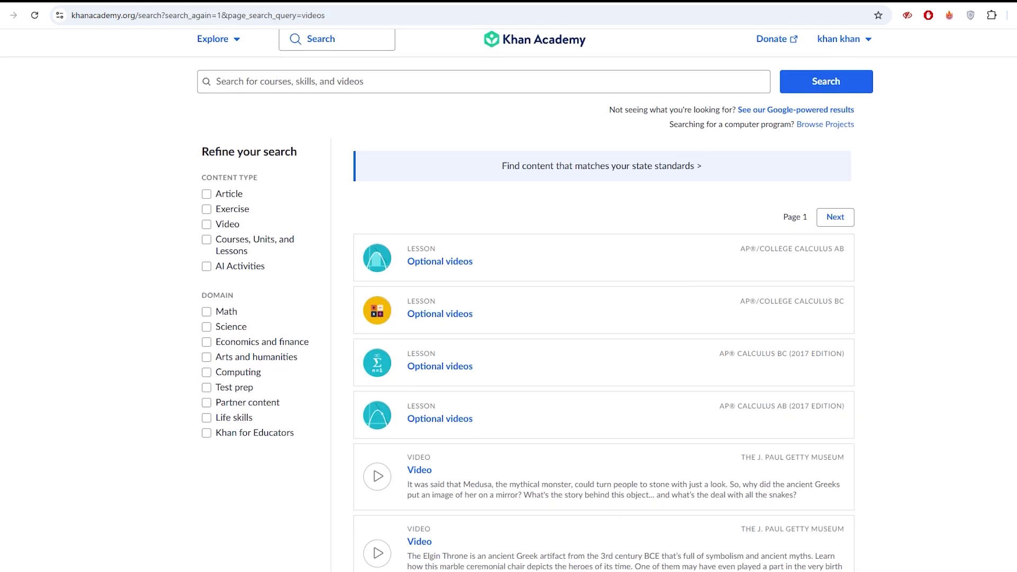
- Look through the search results for videos
{"action": "scroll", "coordinate": [509, 297], "scroll_direction": "down", "scroll_amount": 2}
{"action": "scroll", "coordinate": [509, 296], "scroll_direction": "down", "scroll_amount": 2}
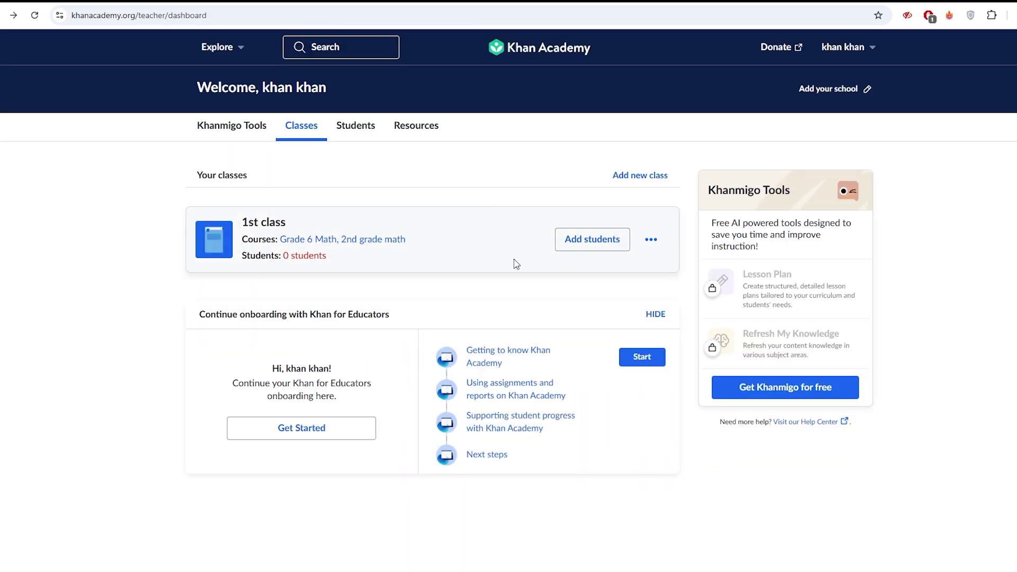
- Get the free Khanmigo Tools for teachers and browse the available tools
{"action": "left_click", "coordinate": [233, 130]}
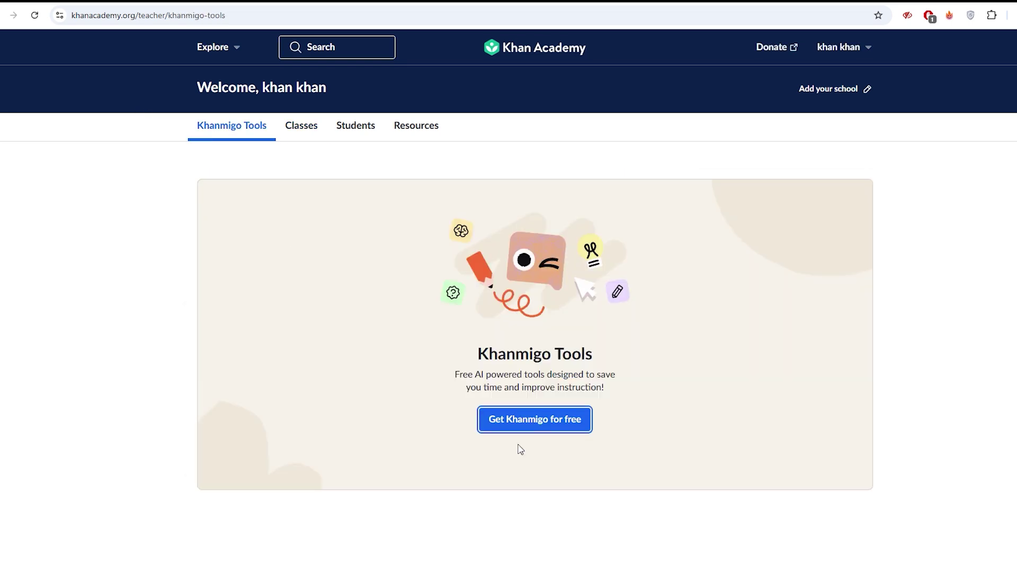
{"action": "left_click", "coordinate": [647, 170]}
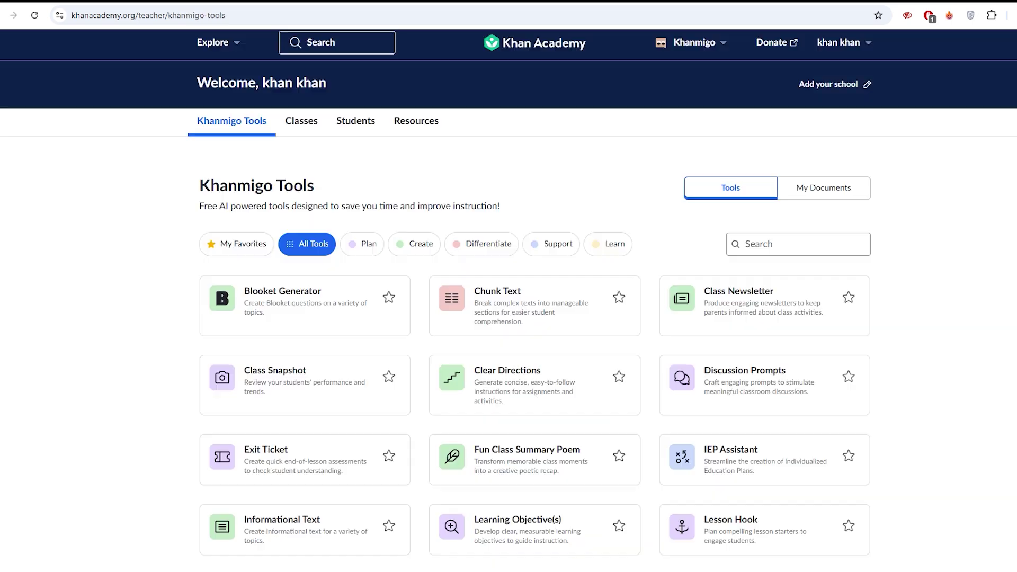
{"action": "scroll", "coordinate": [508, 300], "scroll_direction": "down", "scroll_amount": 3}
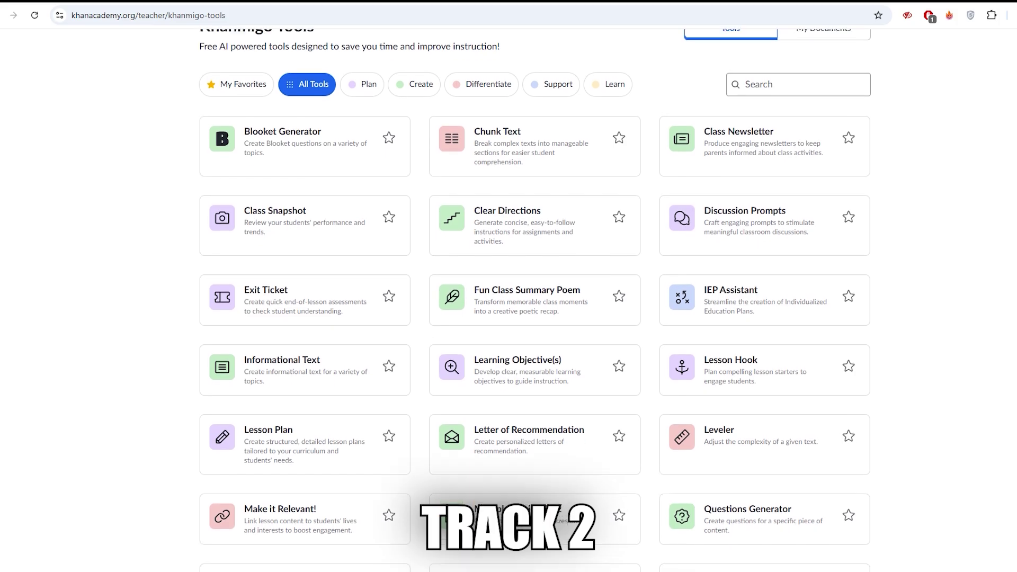
{"action": "scroll", "coordinate": [509, 301], "scroll_direction": "down", "scroll_amount": 1}
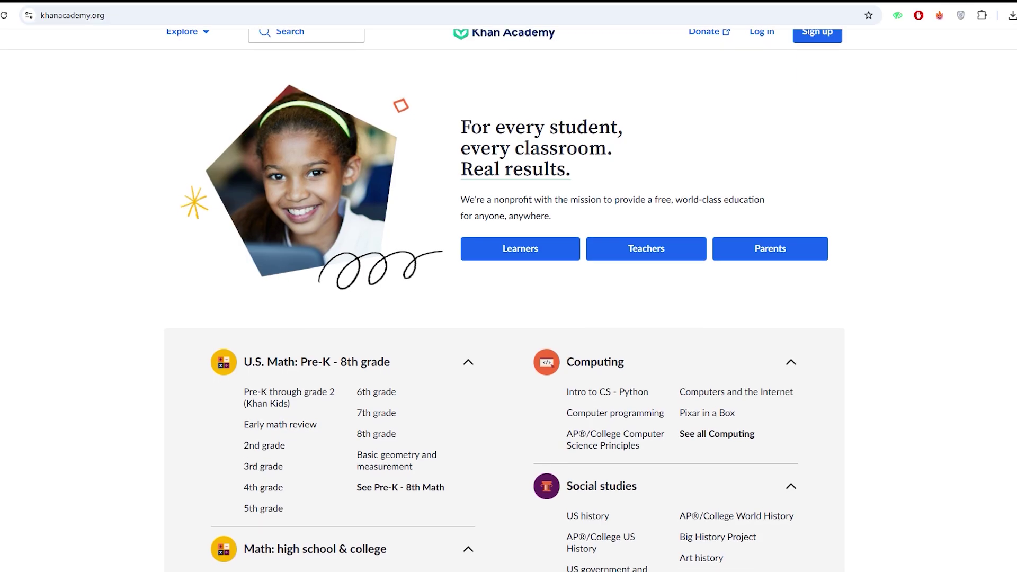
- Look over the course subjects offered on the Khan Academy home page
{"action": "scroll", "coordinate": [509, 318], "scroll_direction": "down", "scroll_amount": 1}
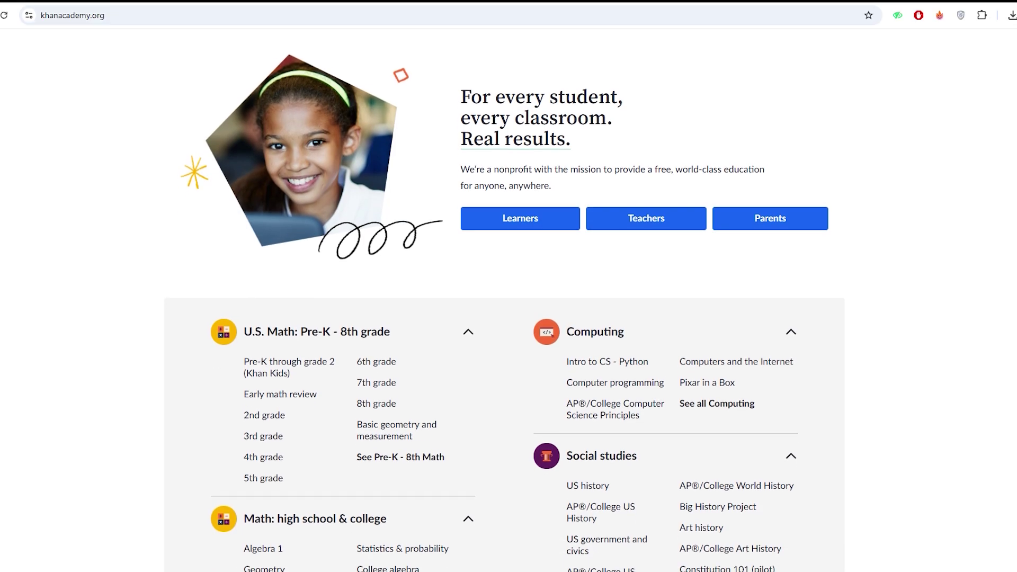
{"action": "scroll", "coordinate": [509, 300], "scroll_direction": "down", "scroll_amount": 1}
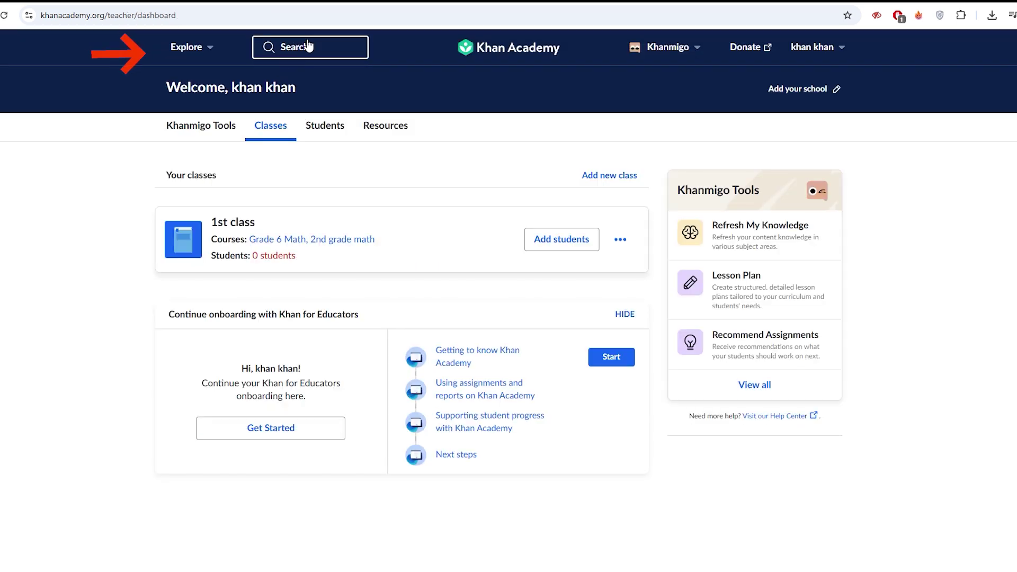
- Search the site for "science" and look through the videos, lessons and units in the results
{"action": "left_click", "coordinate": [316, 52]}
{"action": "type", "text": "science"}
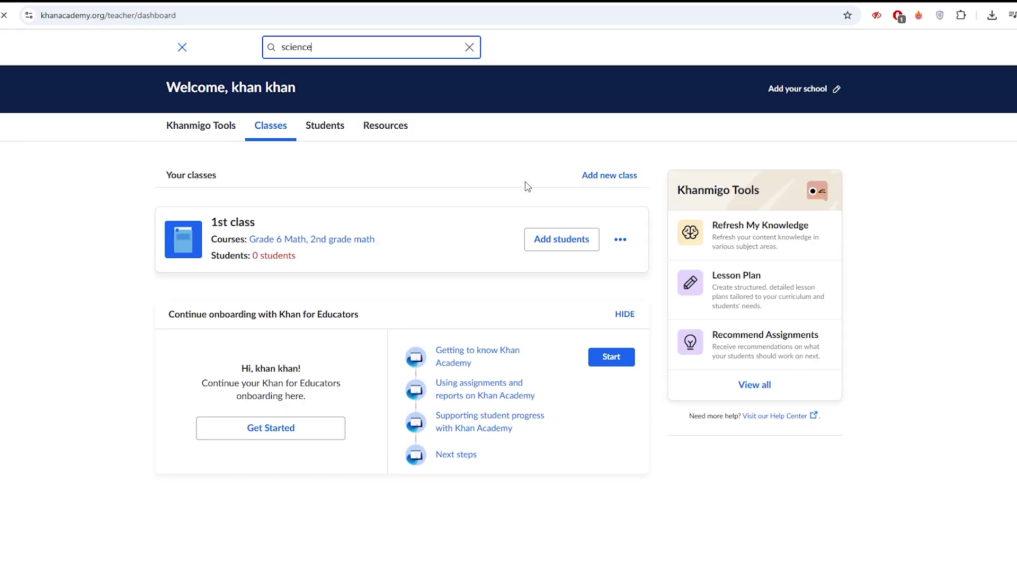
{"action": "key", "text": "Return"}
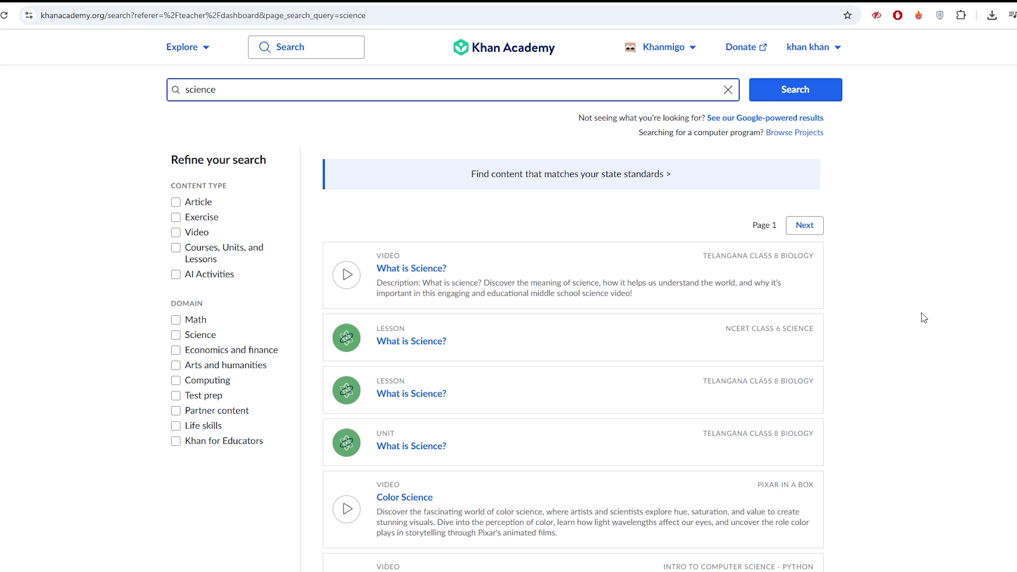
{"action": "scroll", "coordinate": [978, 295], "scroll_direction": "down", "scroll_amount": 4}
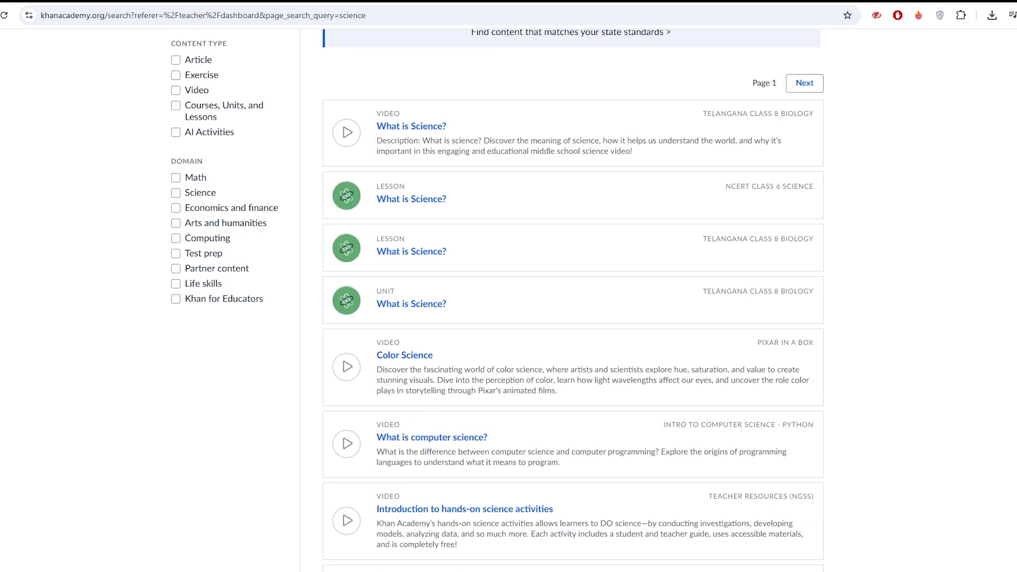
{"action": "scroll", "coordinate": [574, 300], "scroll_direction": "down", "scroll_amount": 3}
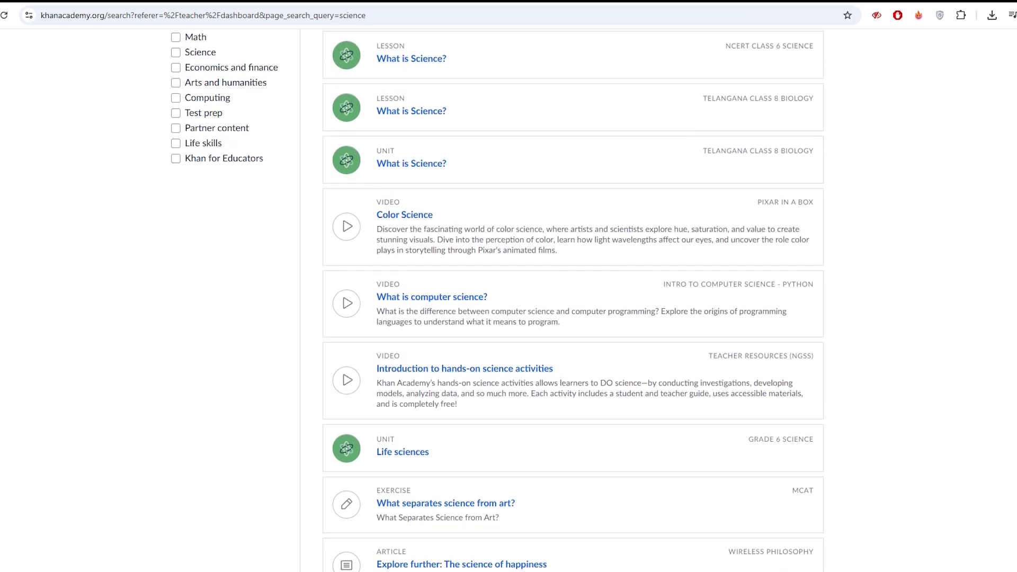
{"action": "scroll", "coordinate": [573, 300], "scroll_direction": "down", "scroll_amount": 1}
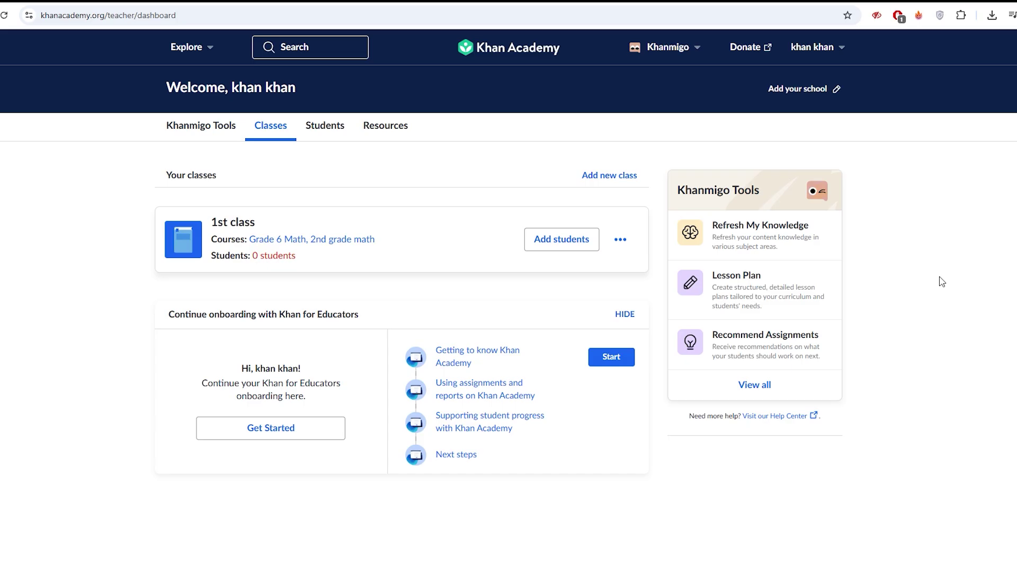
- Return to the Khanmigo Tools page and examine the full list of tools at a smaller page zoom
{"action": "left_click", "coordinate": [203, 135]}
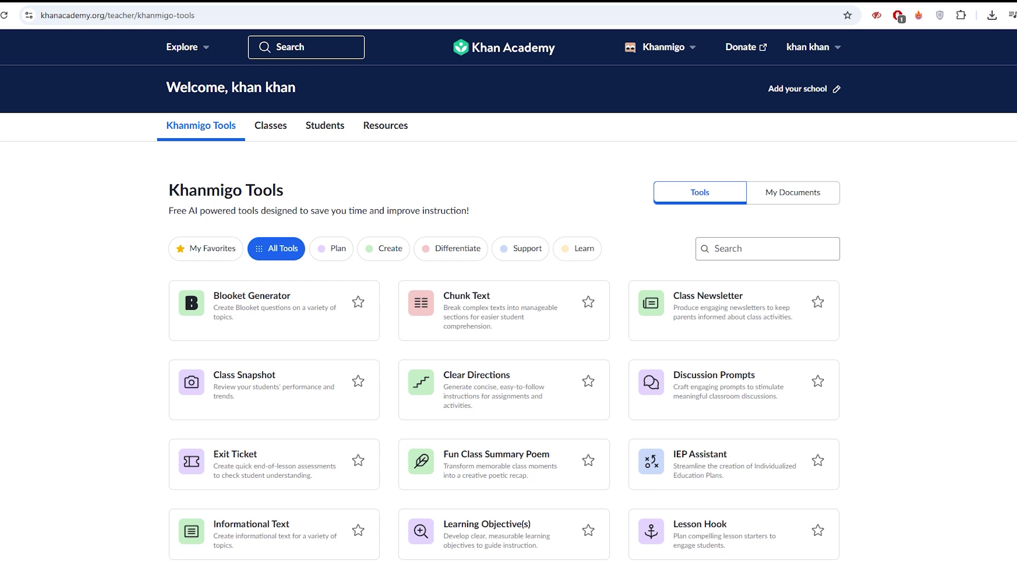
{"action": "scroll", "coordinate": [508, 300], "scroll_direction": "down", "scroll_amount": 2}
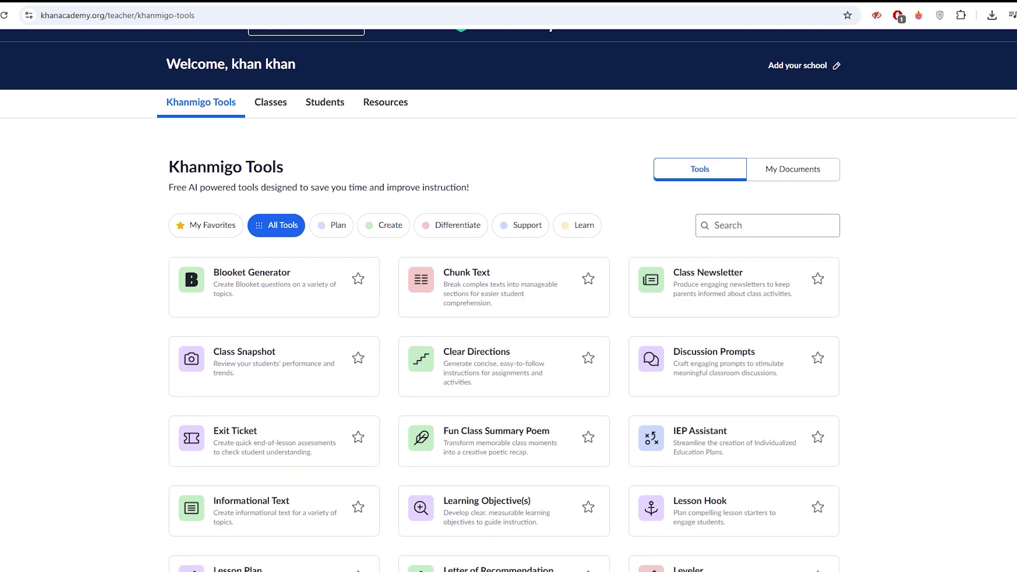
{"action": "scroll", "coordinate": [509, 300], "scroll_direction": "down", "scroll_amount": 3}
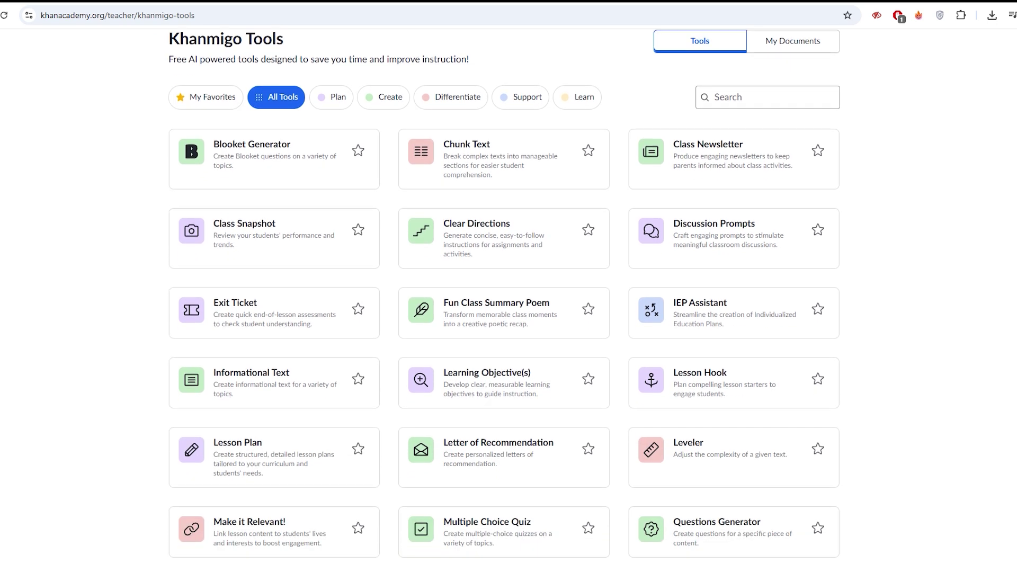
{"action": "key", "text": "ctrl+minus"}
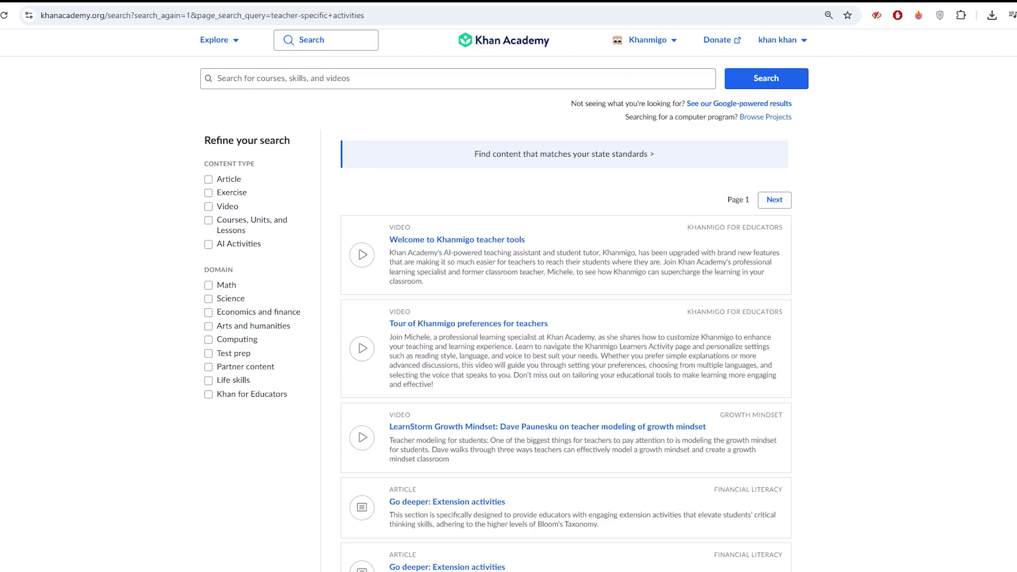
- Look through the search results for teacher-specific activities
{"action": "scroll", "coordinate": [508, 318], "scroll_direction": "down", "scroll_amount": 2}
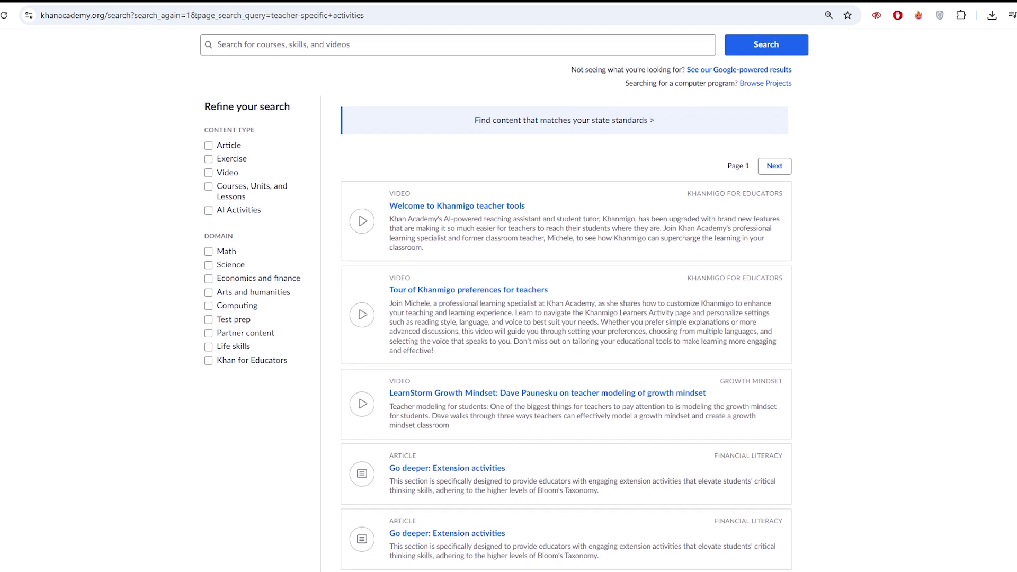
{"action": "scroll", "coordinate": [508, 317], "scroll_direction": "down", "scroll_amount": 3}
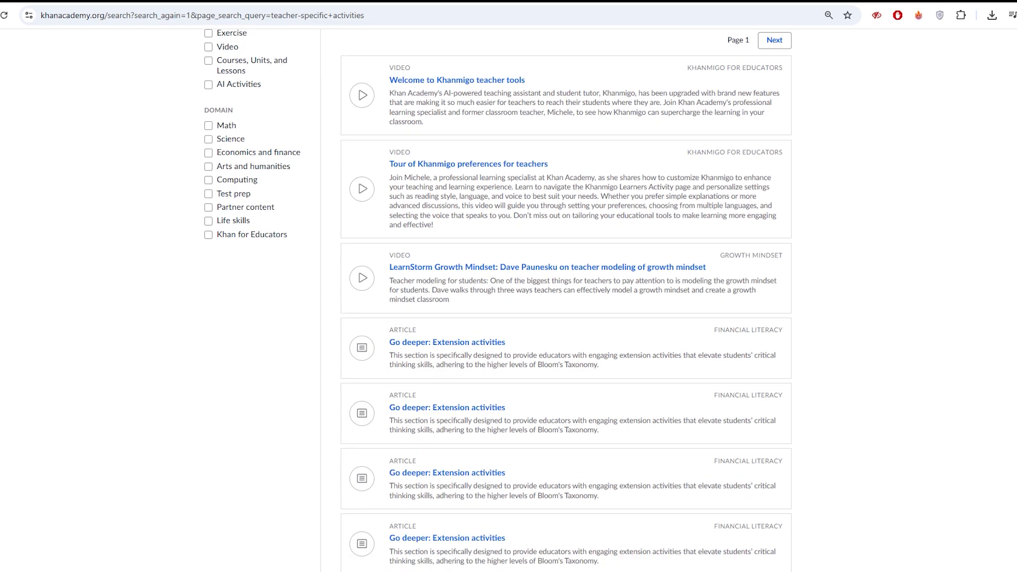
{"action": "scroll", "coordinate": [509, 318], "scroll_direction": "down", "scroll_amount": 1}
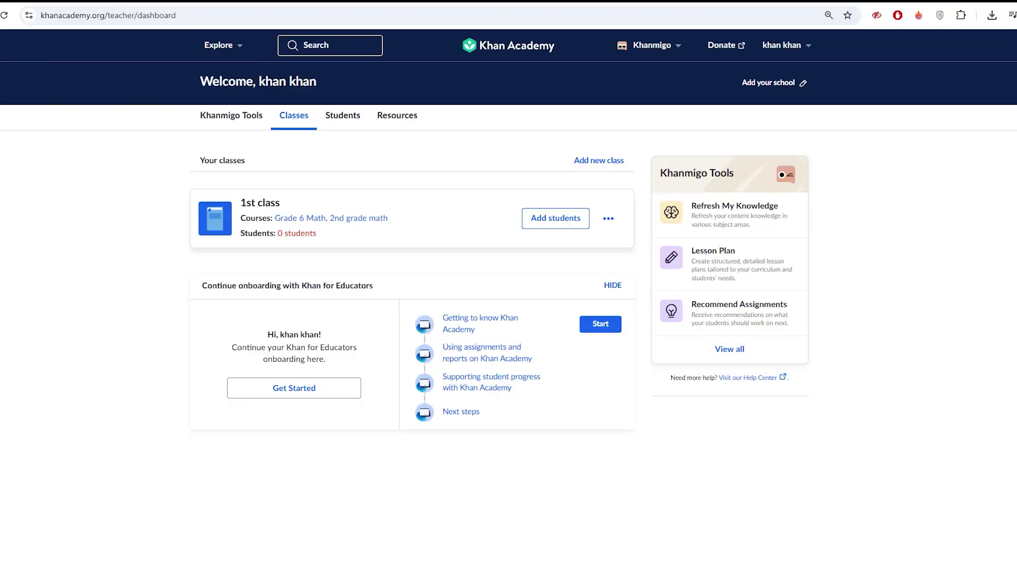
- Open the add-students option and the settings of the 1st class
{"action": "left_click", "coordinate": [556, 222]}
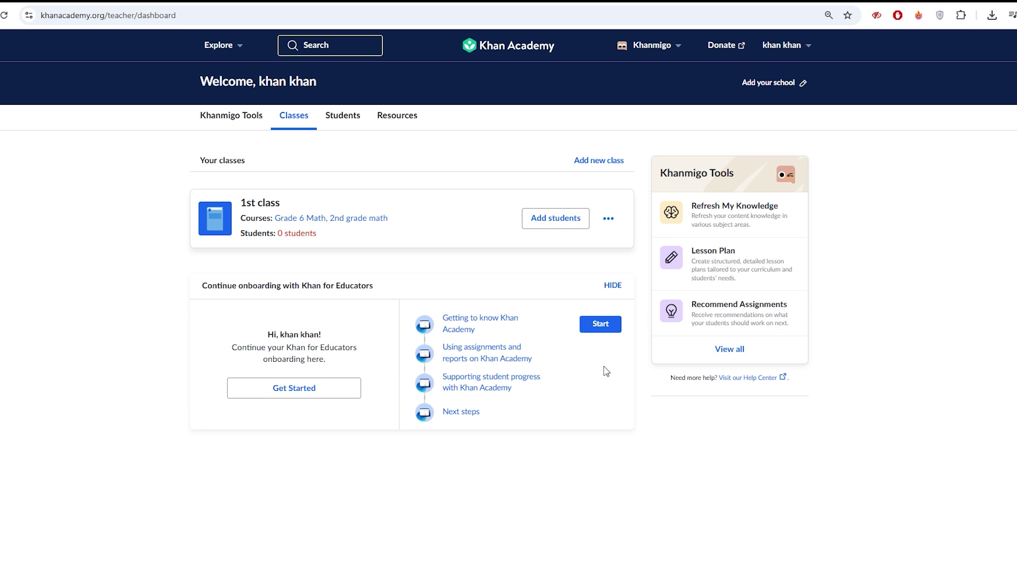
{"action": "left_click", "coordinate": [611, 225]}
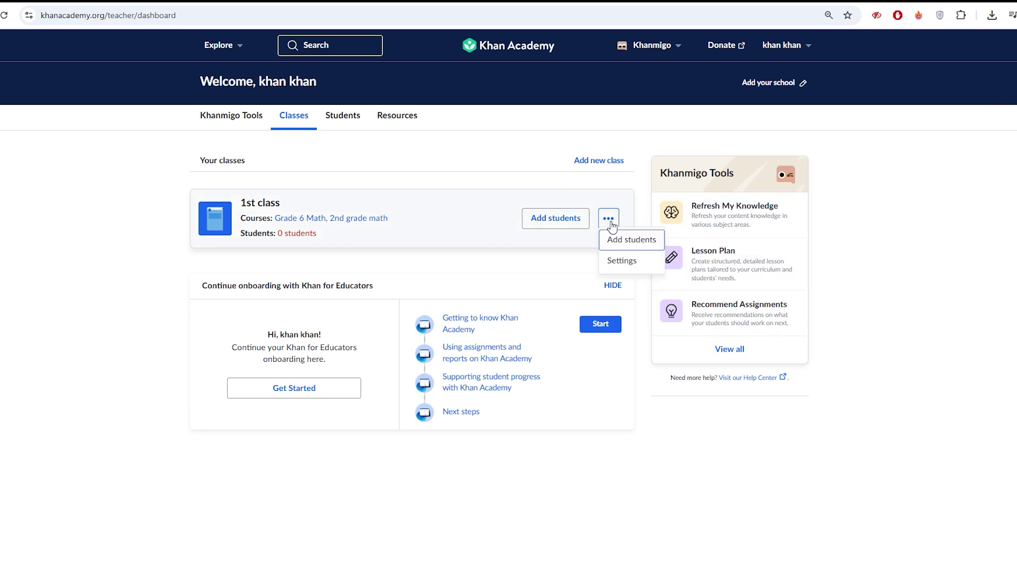
{"action": "left_click", "coordinate": [622, 261]}
{"action": "left_click", "coordinate": [212, 216]}
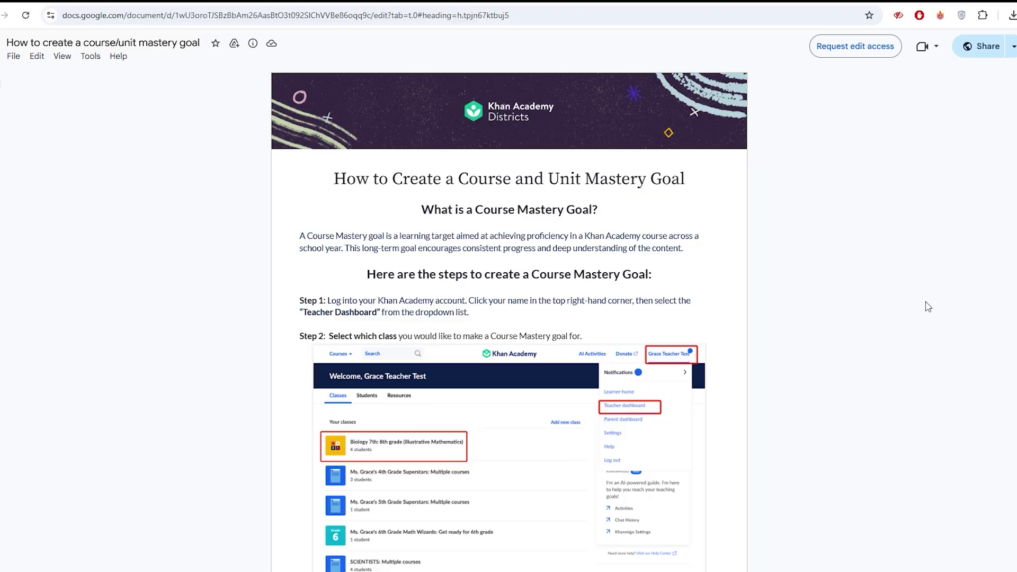
- Read the instructions for creating a course mastery goal in the "How to create a course/unit mastery goal" document, through Step 4
{"action": "scroll", "coordinate": [508, 318], "scroll_direction": "down", "scroll_amount": 1}
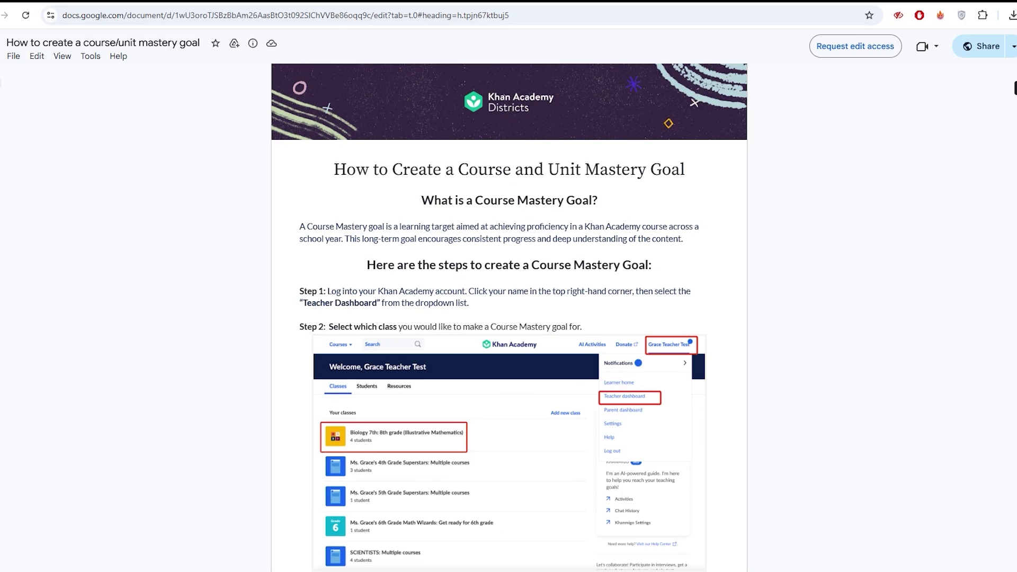
{"action": "scroll", "coordinate": [509, 318], "scroll_direction": "down", "scroll_amount": 1}
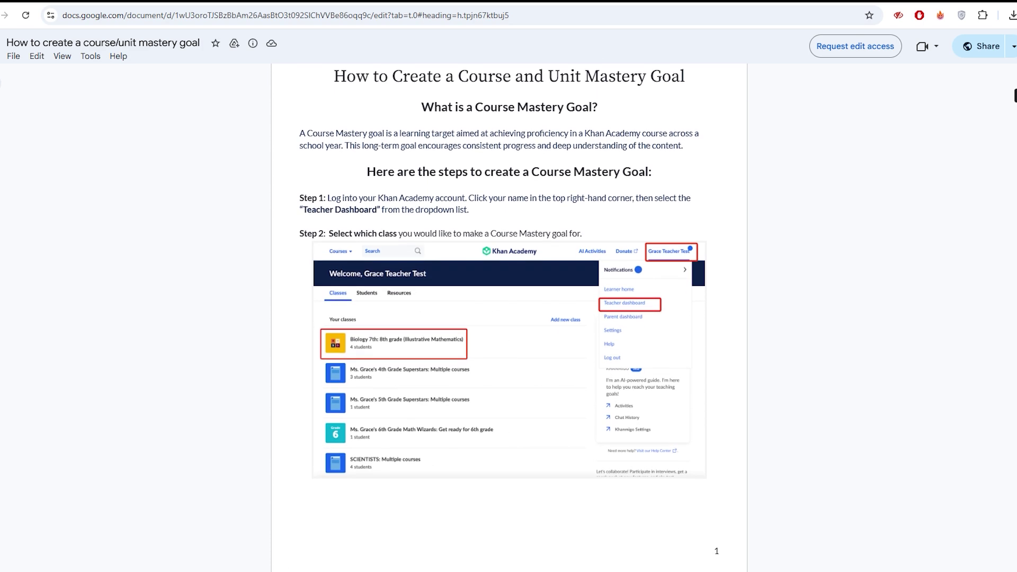
{"action": "scroll", "coordinate": [509, 318], "scroll_direction": "down", "scroll_amount": 1}
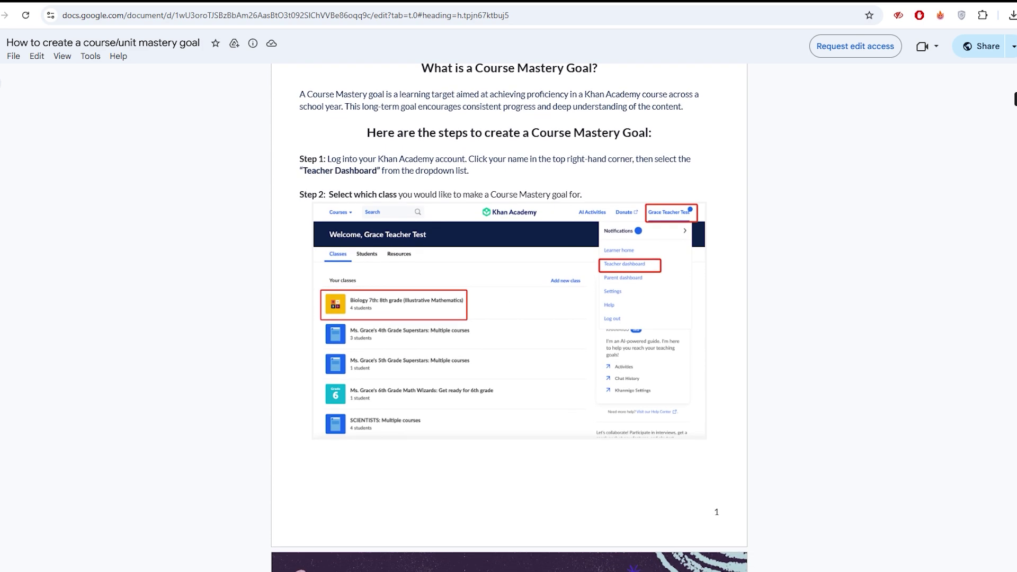
{"action": "left_click_drag", "start_coordinate": [1013, 98], "coordinate": [1015, 137]}
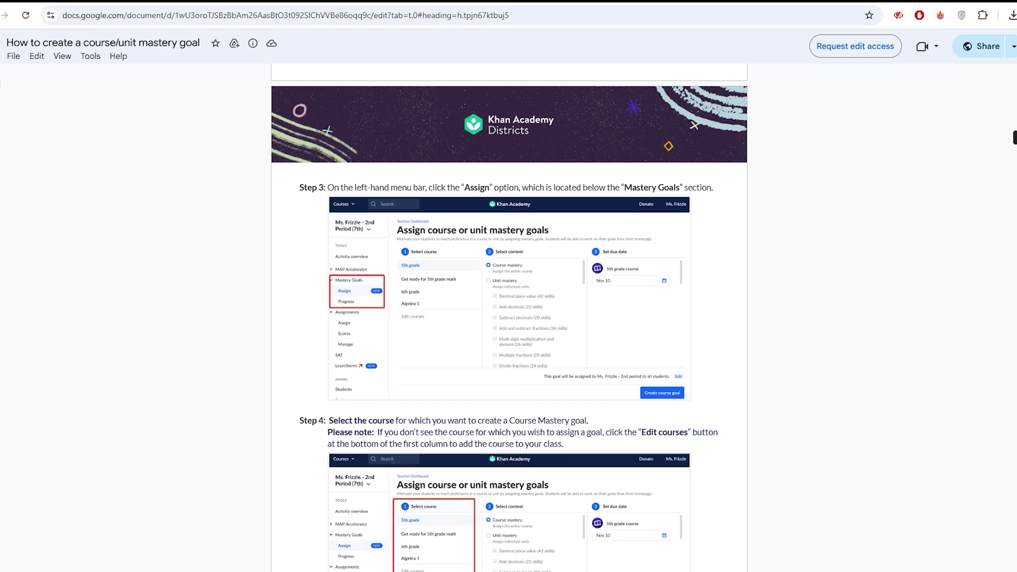
{"action": "scroll", "coordinate": [509, 318], "scroll_direction": "down", "scroll_amount": 2}
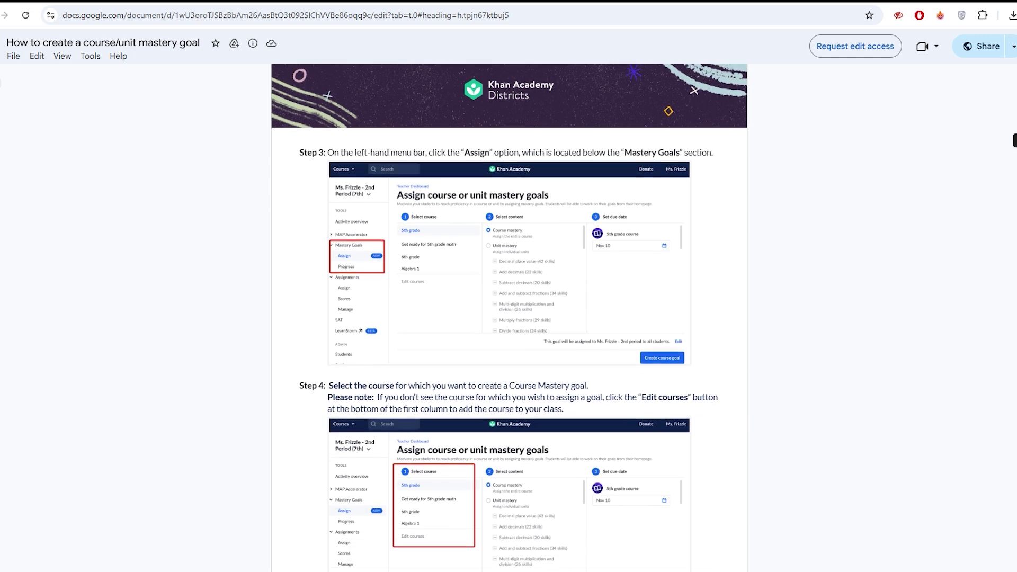
{"action": "scroll", "coordinate": [509, 318], "scroll_direction": "down", "scroll_amount": 2}
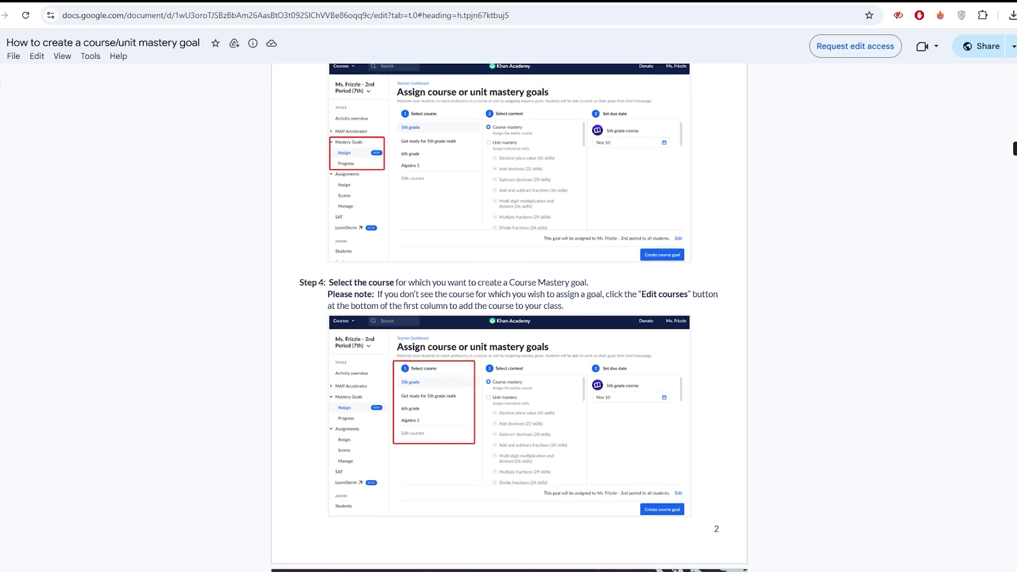
{"action": "scroll", "coordinate": [508, 318], "scroll_direction": "down", "scroll_amount": 2}
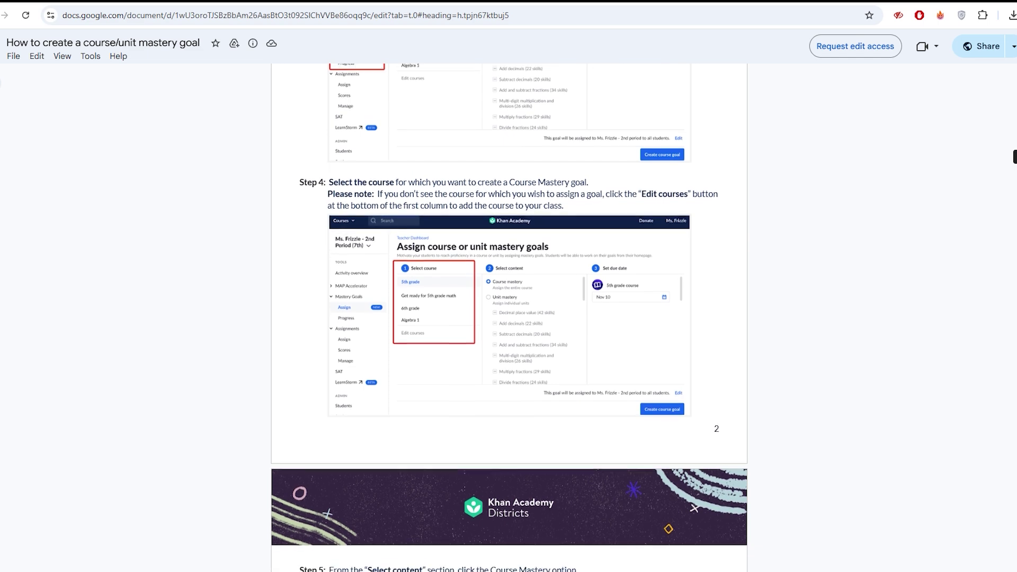
- Read on past Step 4 to Step 5 in the course mastery goal instructions
{"action": "scroll", "coordinate": [509, 318], "scroll_direction": "down", "scroll_amount": 2}
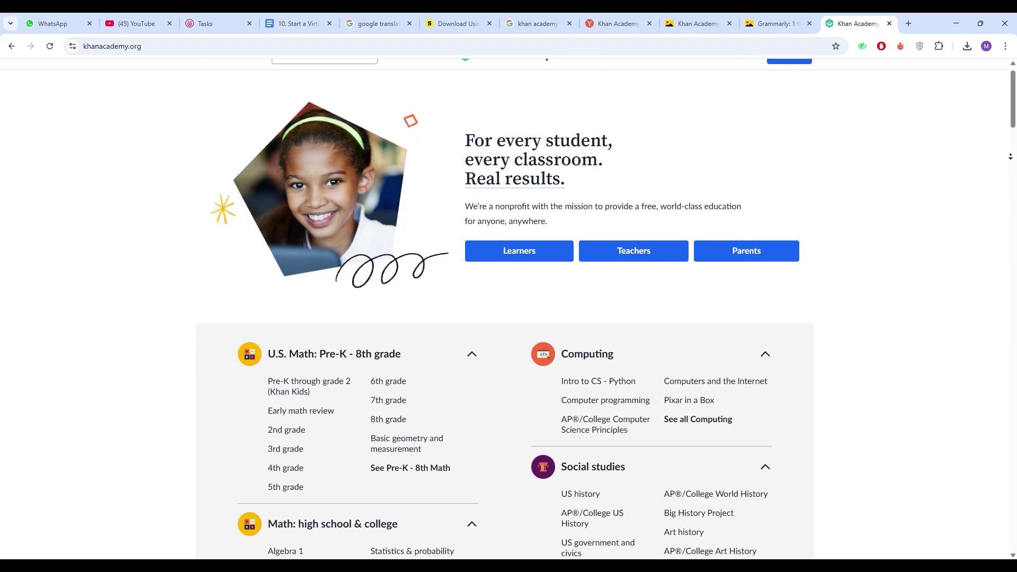
- Look through the course catalog on the Khan Academy home page, covering the math, computing and social studies subjects
{"action": "scroll", "coordinate": [509, 318], "scroll_direction": "down", "scroll_amount": 1}
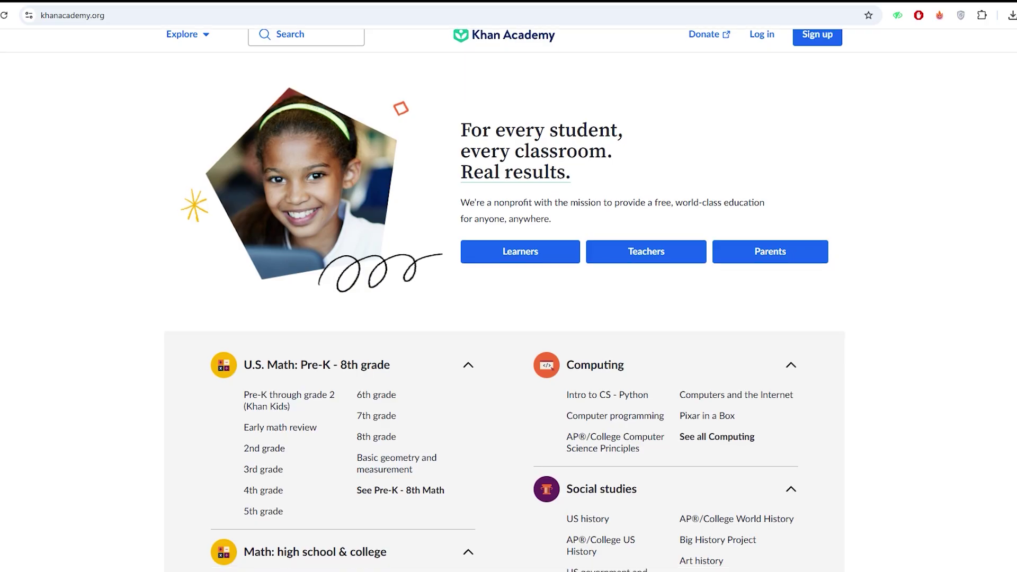
{"action": "scroll", "coordinate": [509, 297], "scroll_direction": "down", "scroll_amount": 1}
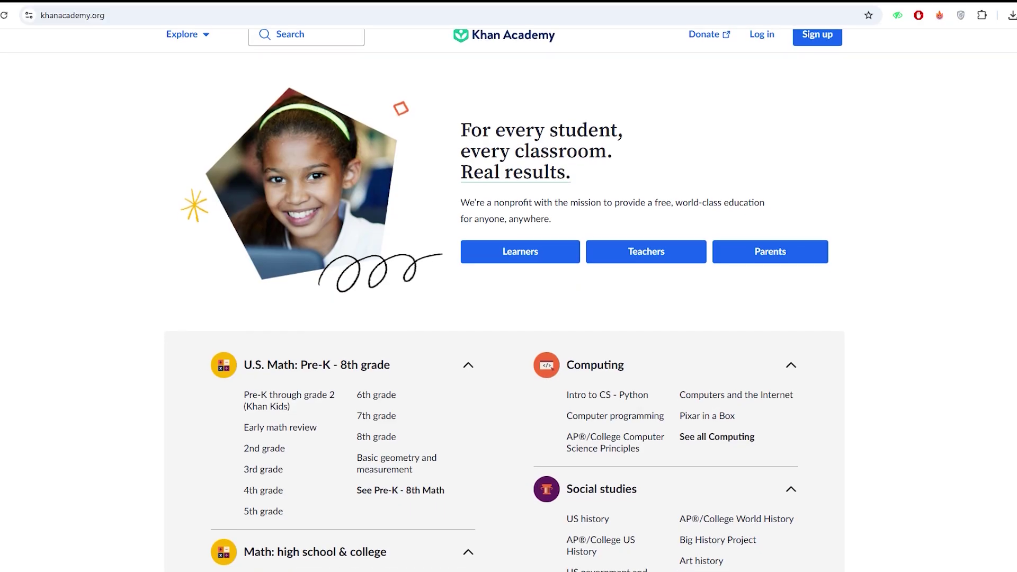
{"action": "scroll", "coordinate": [509, 286], "scroll_direction": "down", "scroll_amount": 1}
{"action": "scroll", "coordinate": [509, 286], "scroll_direction": "down", "scroll_amount": 1}
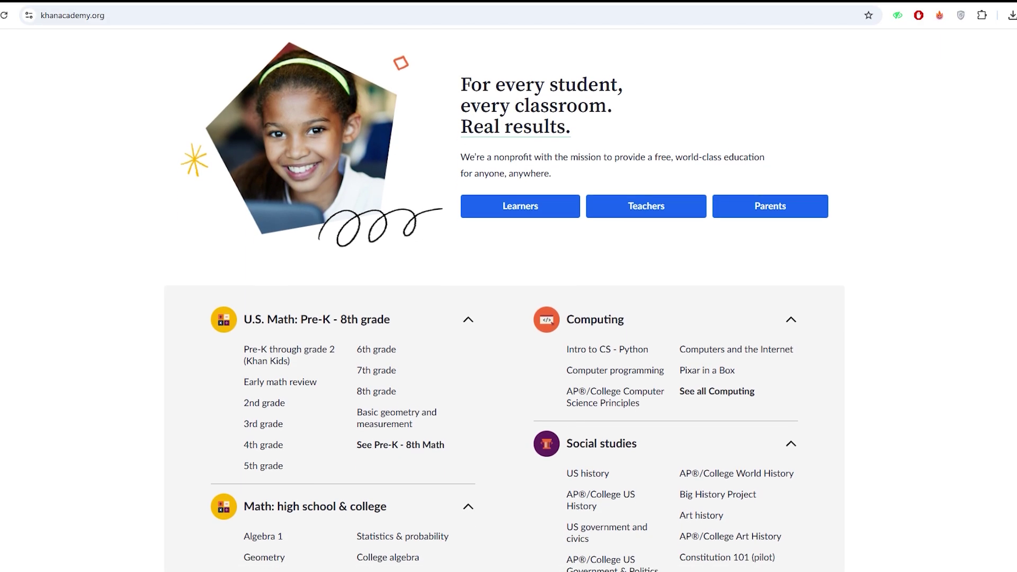
{"action": "scroll", "coordinate": [509, 296], "scroll_direction": "down", "scroll_amount": 2}
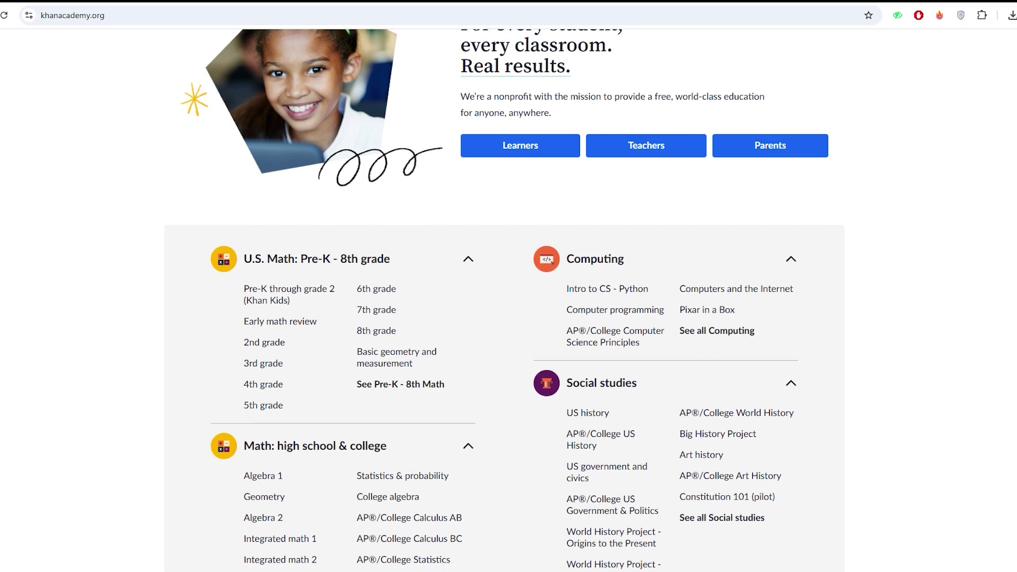
{"action": "scroll", "coordinate": [509, 297], "scroll_direction": "down", "scroll_amount": 2}
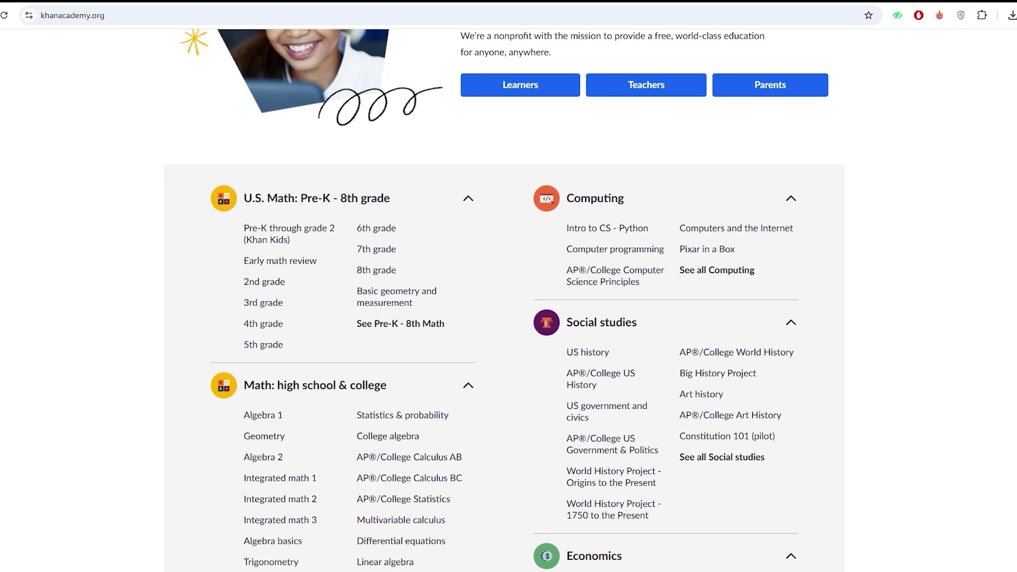
{"action": "scroll", "coordinate": [508, 297], "scroll_direction": "down", "scroll_amount": 1}
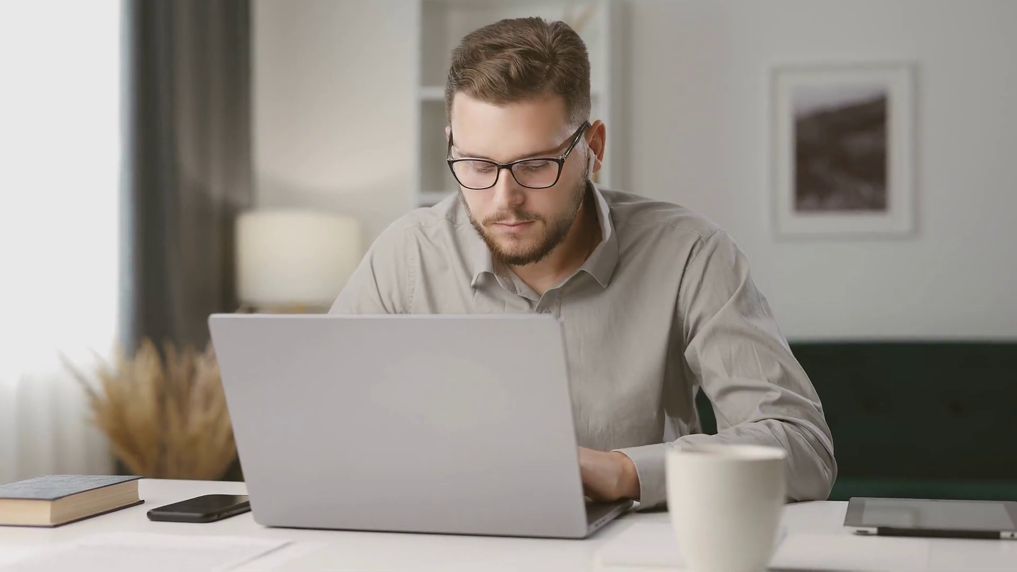